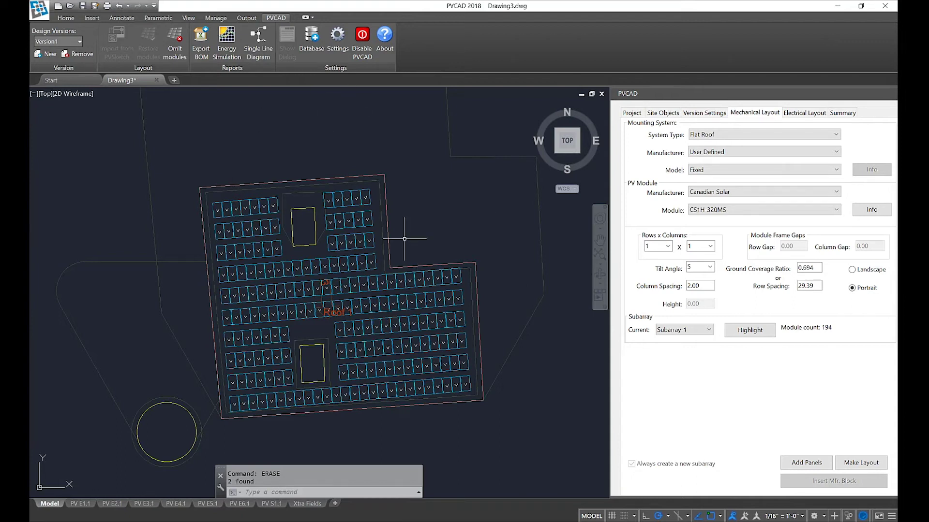
# - Make Solectria Renewables the inverter manufacturer, selecting the PVI 100kW (208) inverter
pyautogui.click(797, 114)
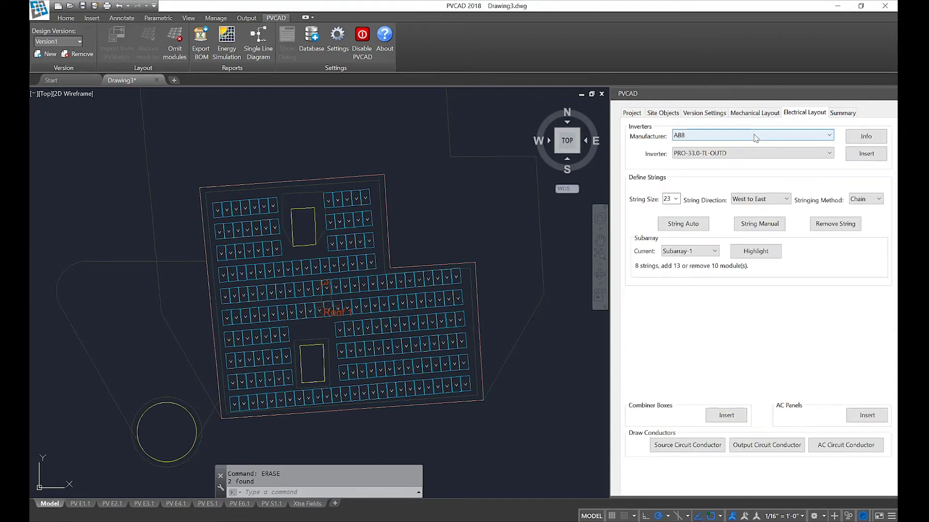
pyautogui.click(755, 138)
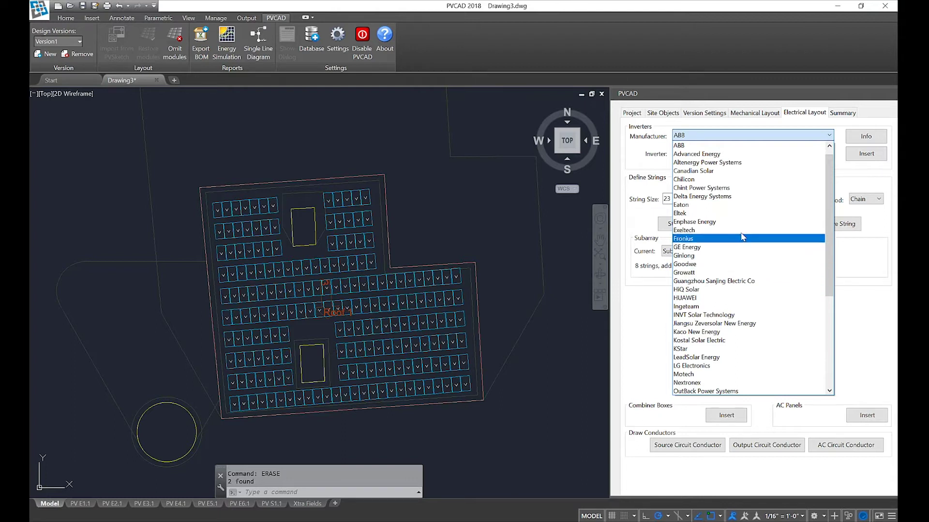
pyautogui.scroll(-5, 734, 272)
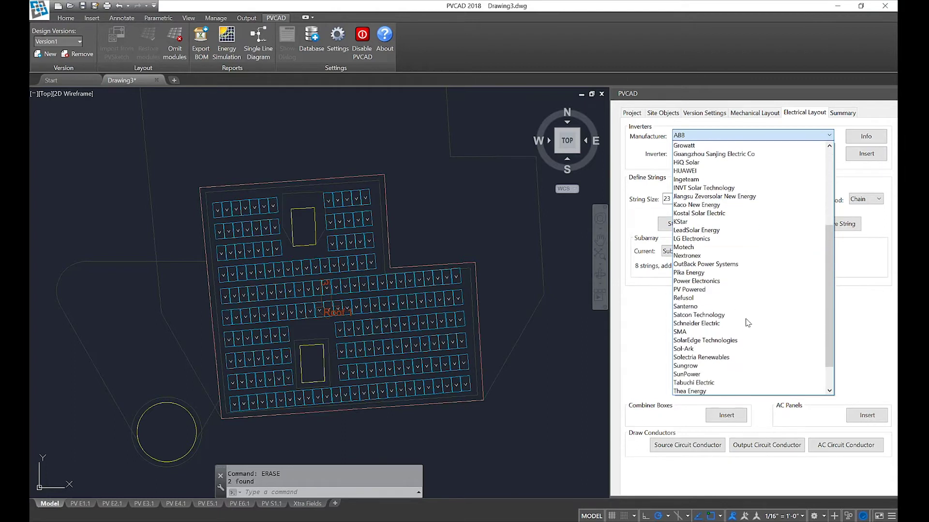
pyautogui.scroll(-1, 745, 340)
pyautogui.click(735, 333)
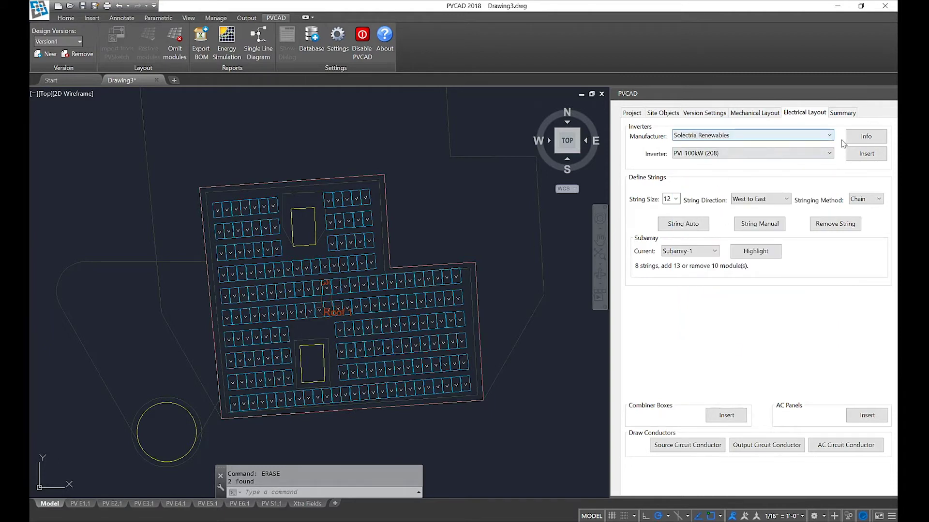
# - Place the PVI 100kW (208) inverter beside the roof's upper-right notch and set string size to 10
pyautogui.click(873, 160)
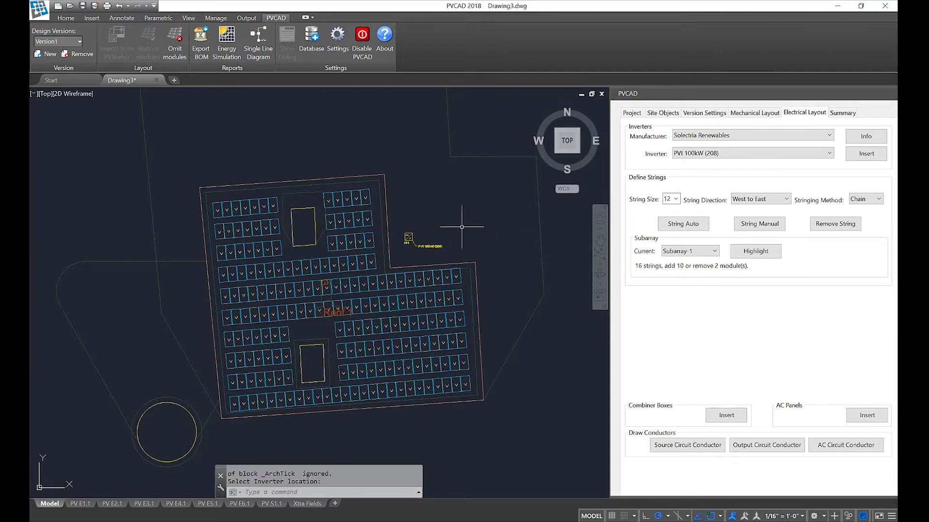
pyautogui.scroll(2, 535, 244)
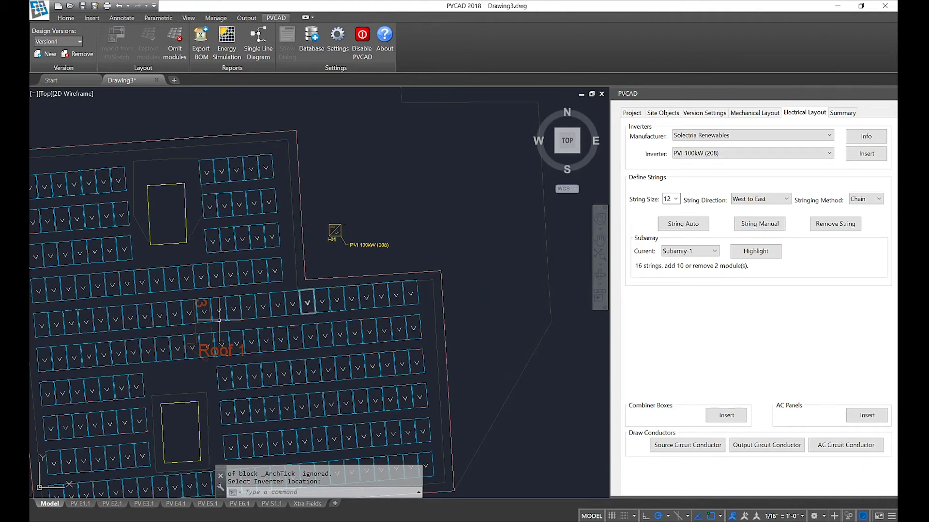
pyautogui.click(676, 200)
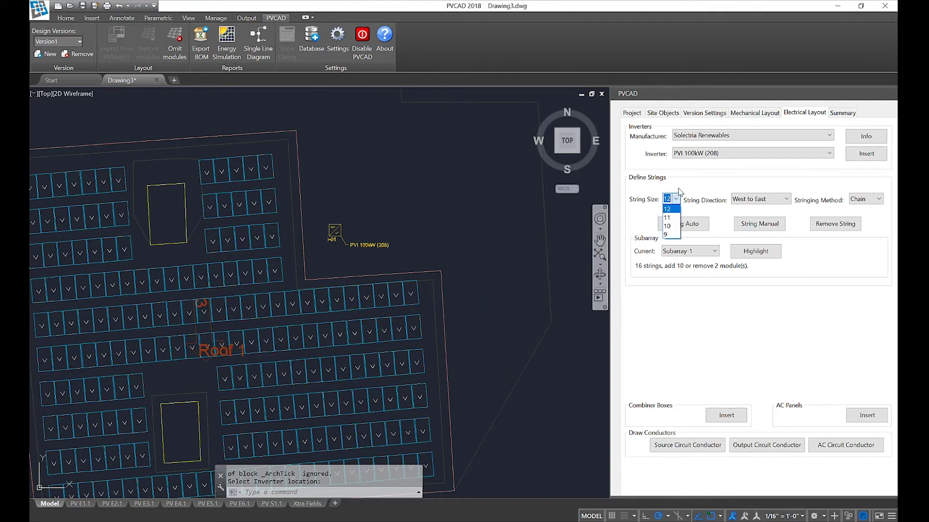
pyautogui.click(672, 227)
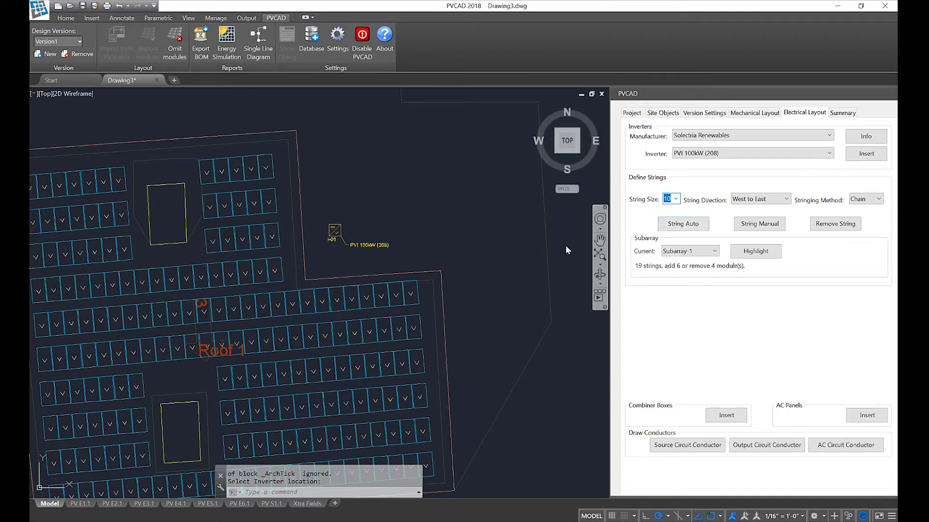
pyautogui.scroll(-3, 429, 271)
pyautogui.scroll(3, 443, 180)
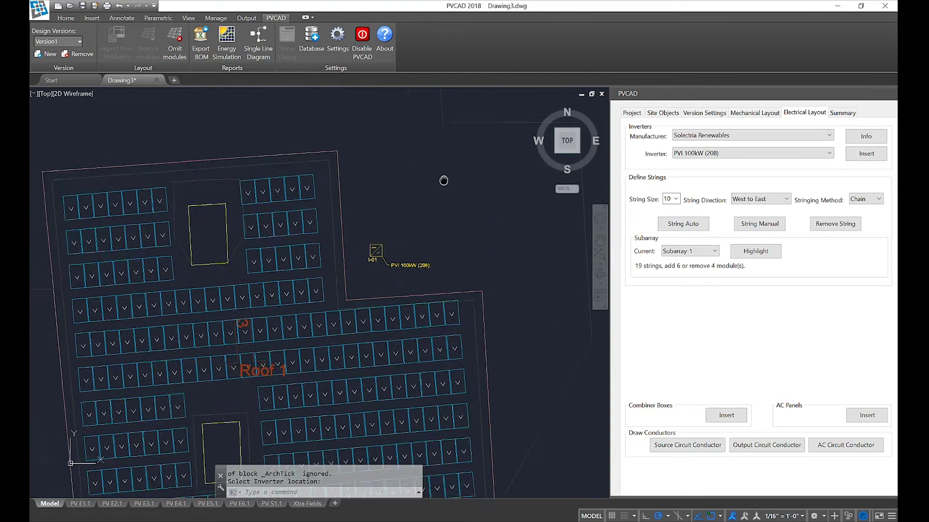
pyautogui.scroll(-2, 473, 155)
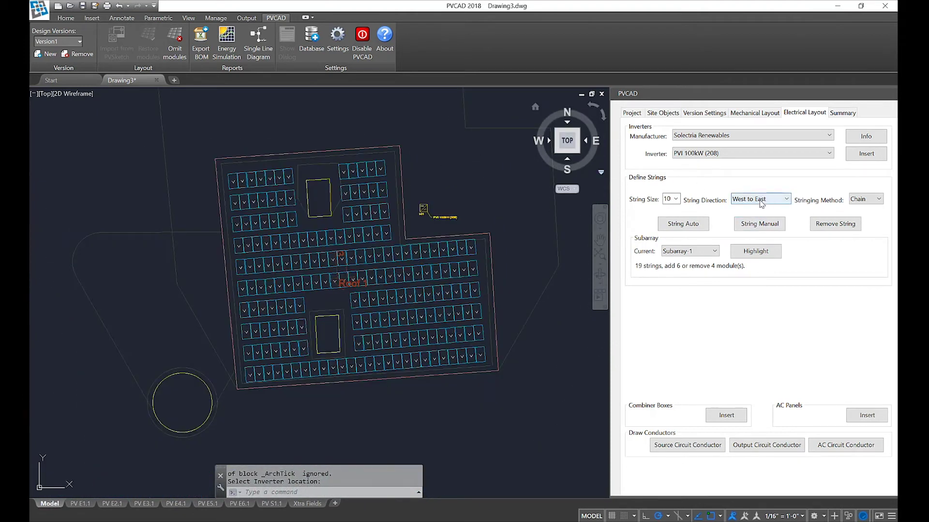
pyautogui.click(682, 223)
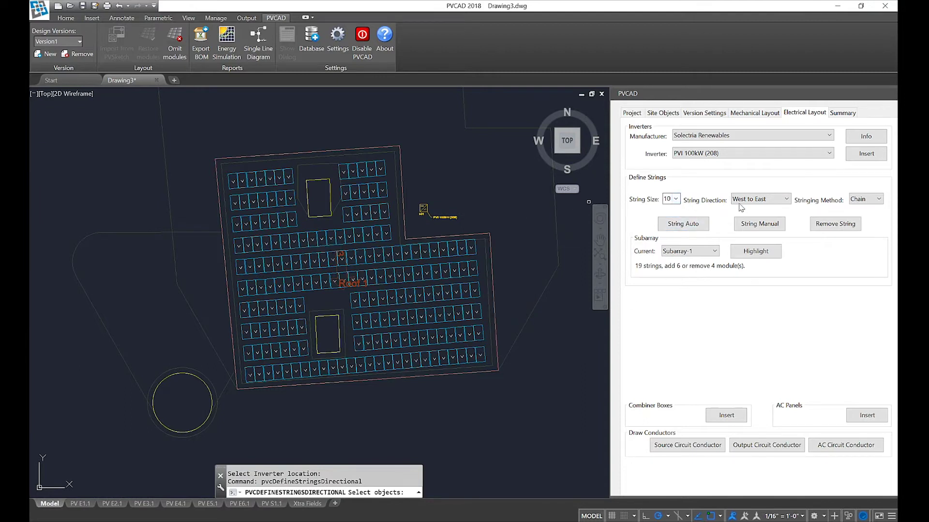
# - Window-select all roof modules and generate west-to-east strings of 10 modules
pyautogui.click(179, 131)
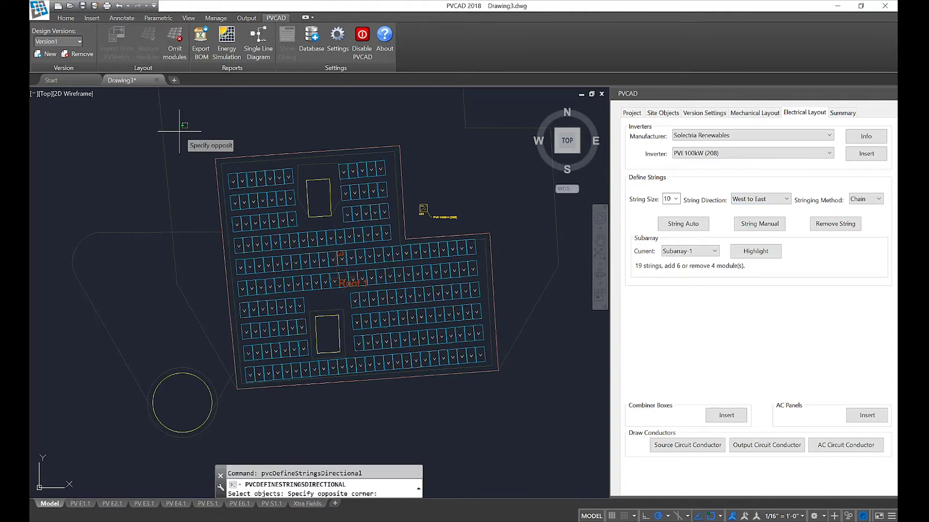
pyautogui.click(542, 429)
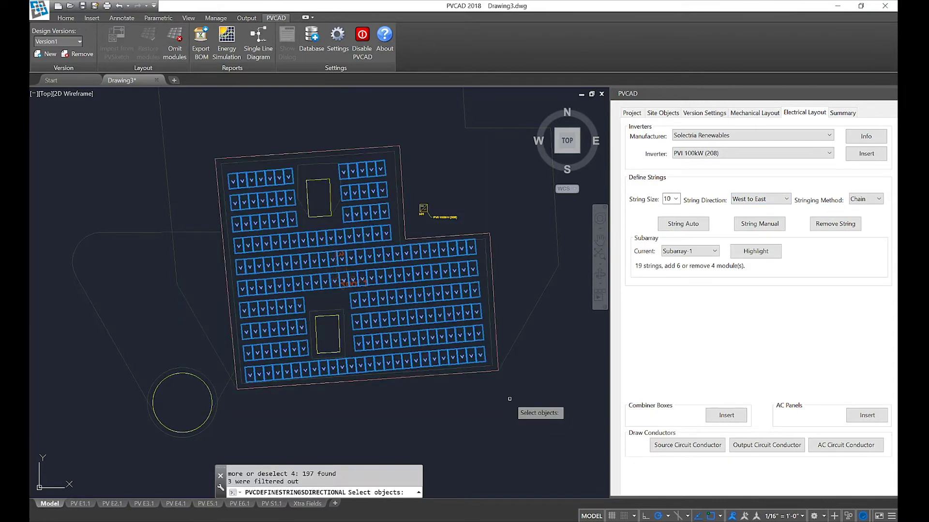
pyautogui.press('Return')
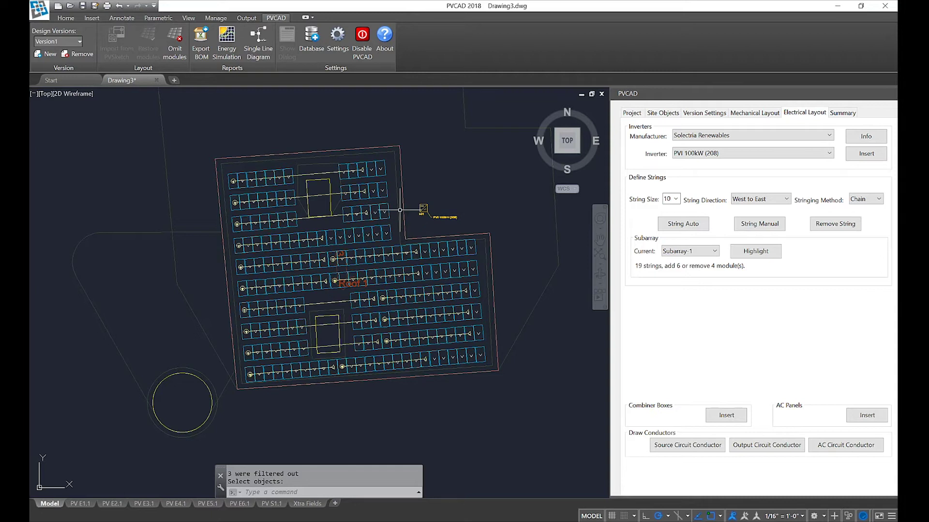
# - Fence-select the 34 unstrung upper-right modules and wire them into manual strings
pyautogui.click(752, 225)
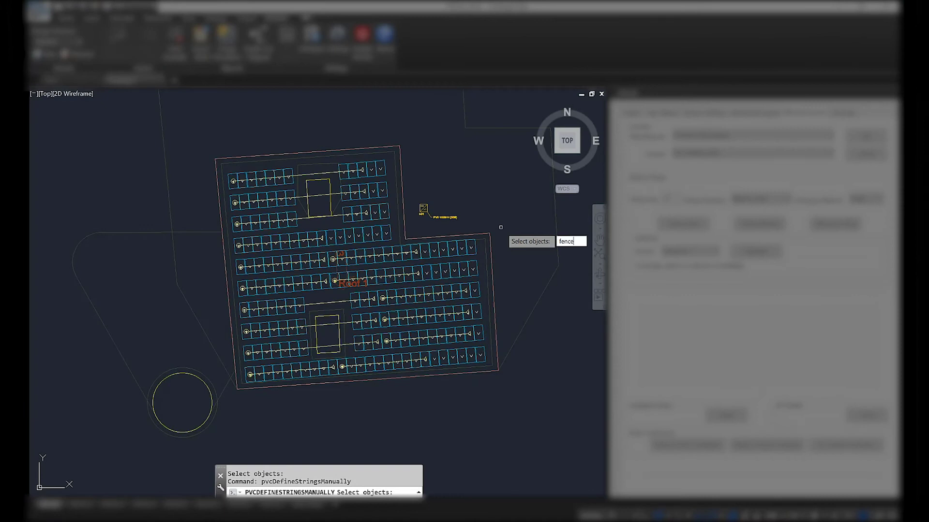
pyautogui.press('Return')
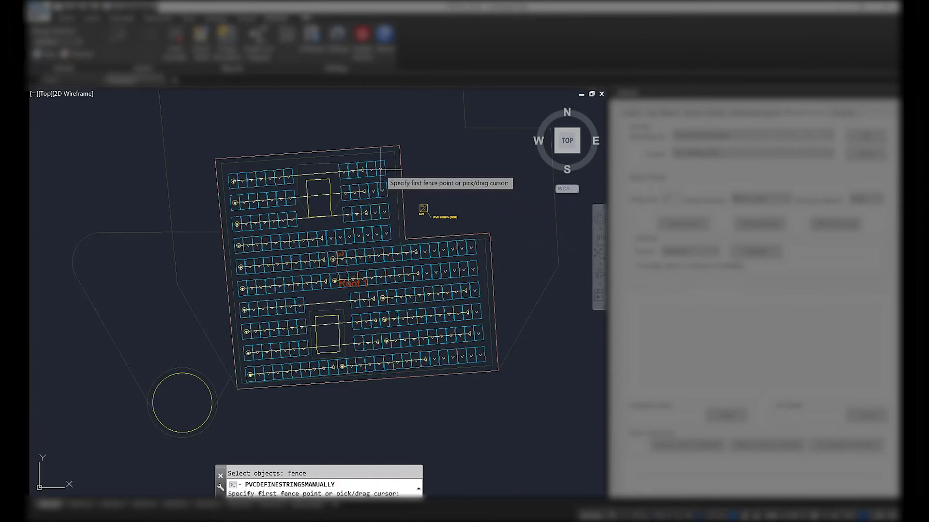
pyautogui.click(388, 235)
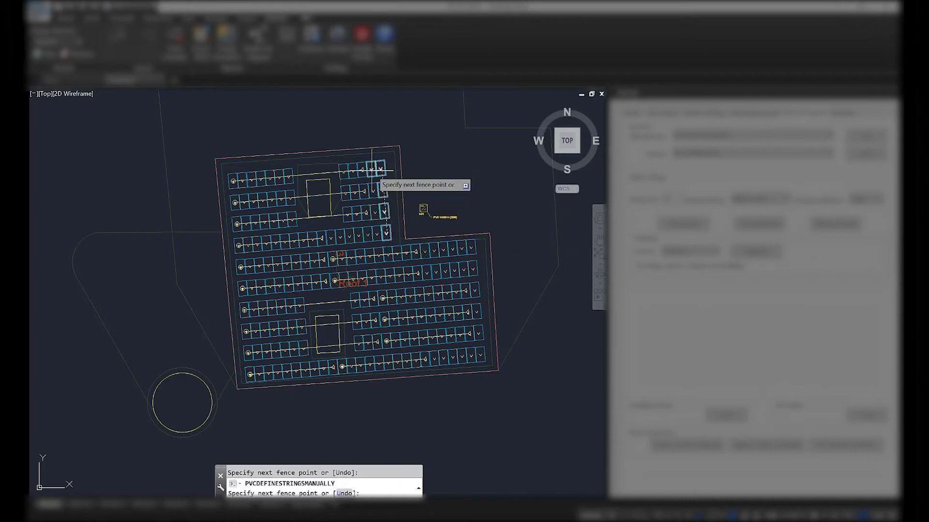
pyautogui.click(372, 170)
pyautogui.click(382, 227)
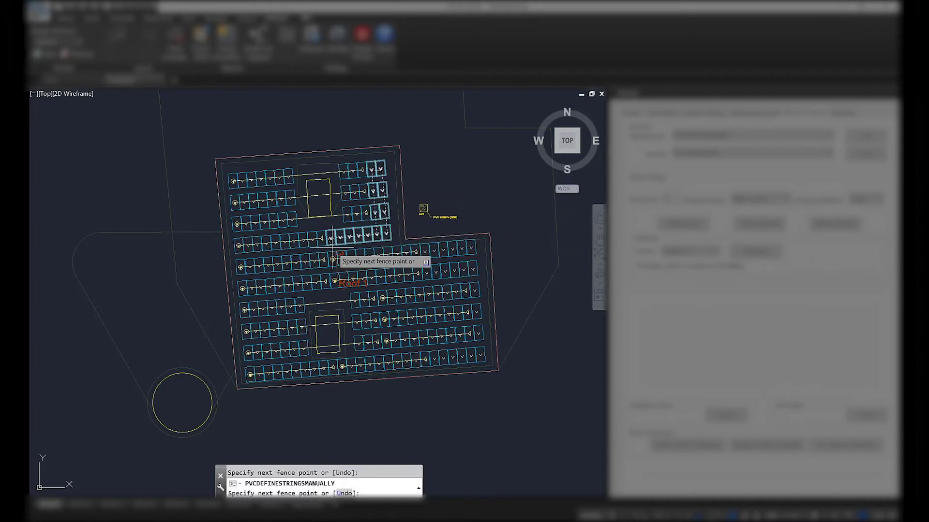
pyautogui.click(332, 247)
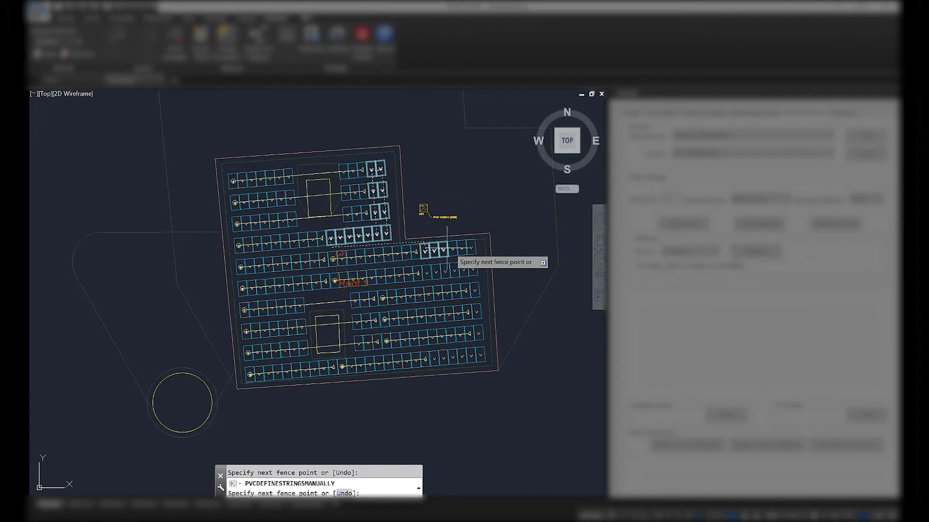
pyautogui.click(472, 249)
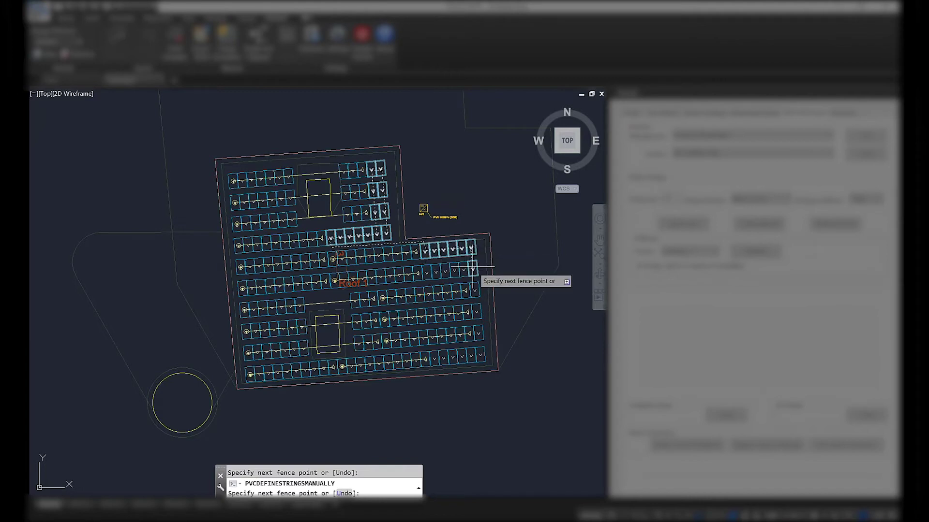
pyautogui.click(424, 283)
pyautogui.click(480, 284)
pyautogui.click(485, 359)
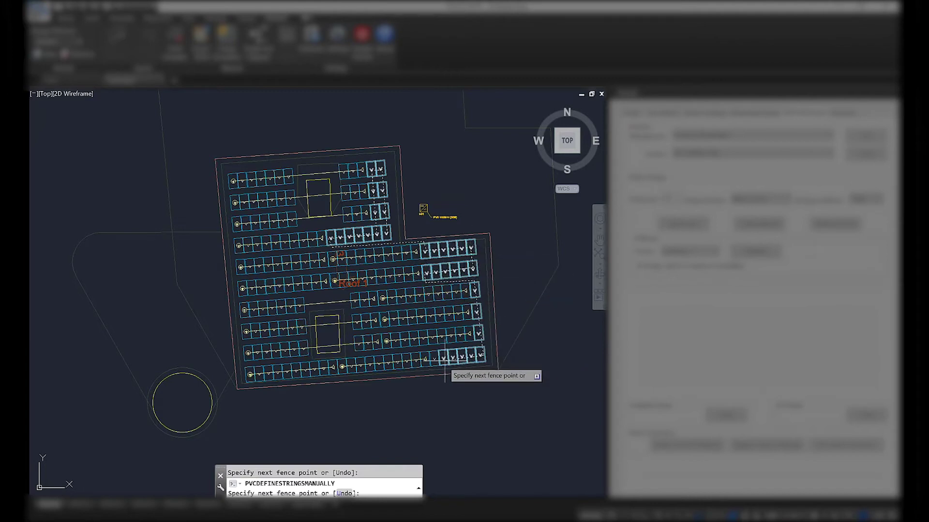
pyautogui.press('Return')
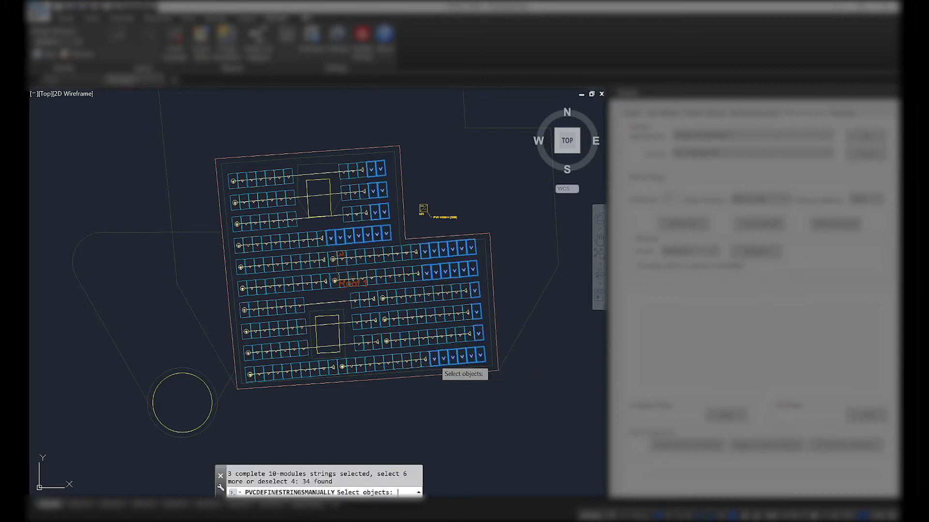
pyautogui.press('Return')
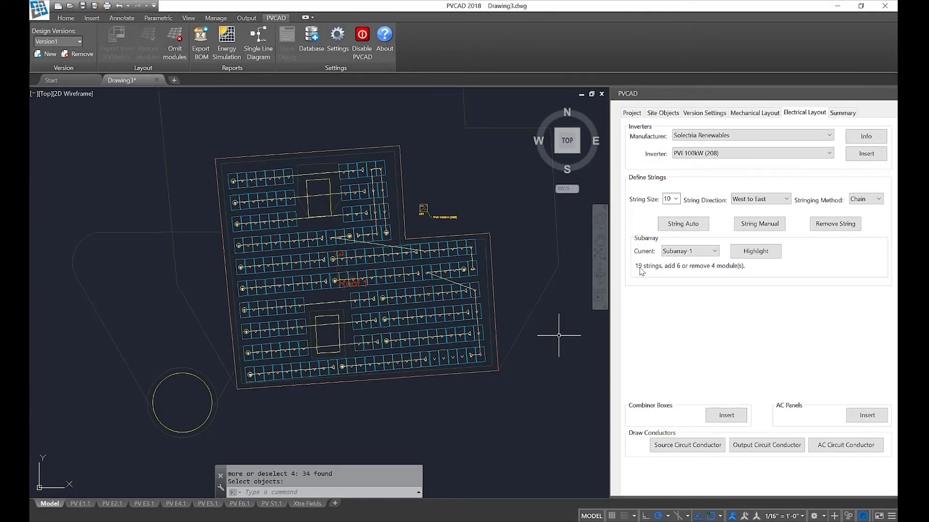
# - Remove the manually added string along the array's right edge
pyautogui.click(831, 225)
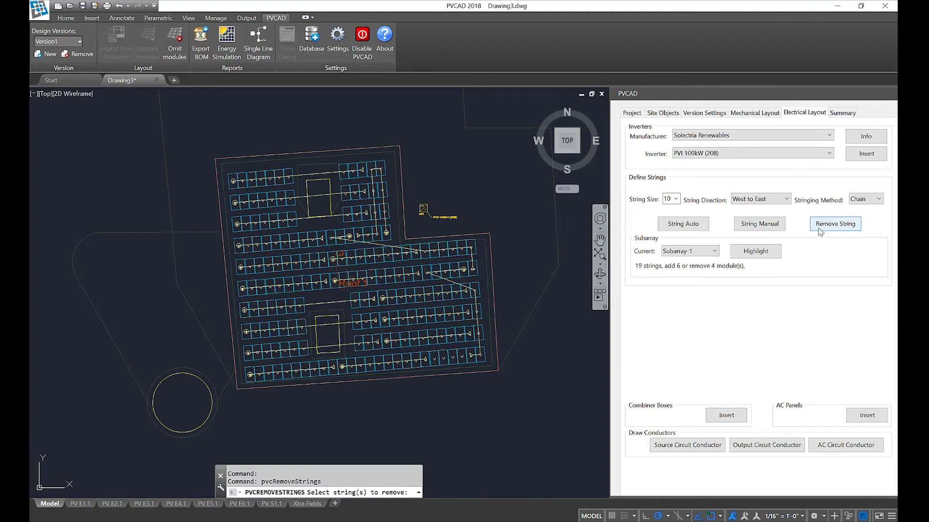
pyautogui.click(476, 319)
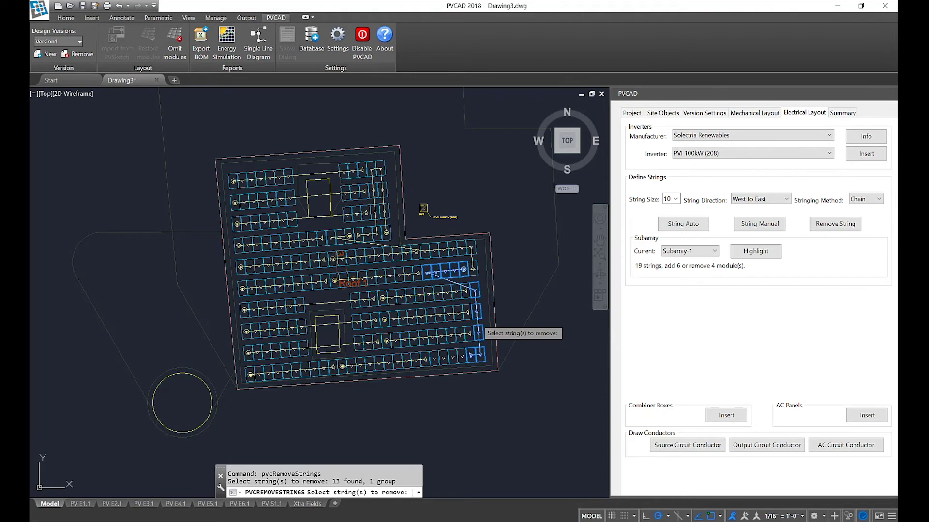
pyautogui.press('Return')
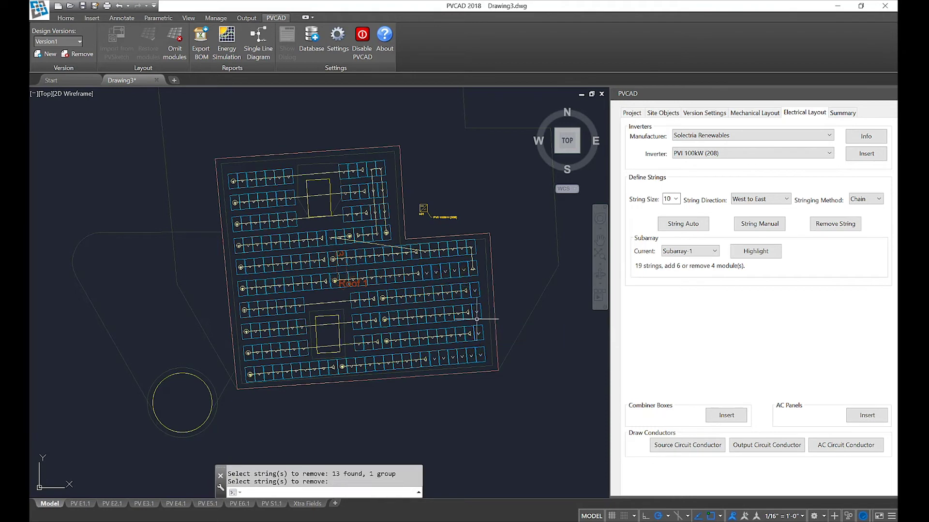
# - Change the string size to a custom 14 modules and confirm
pyautogui.click(675, 200)
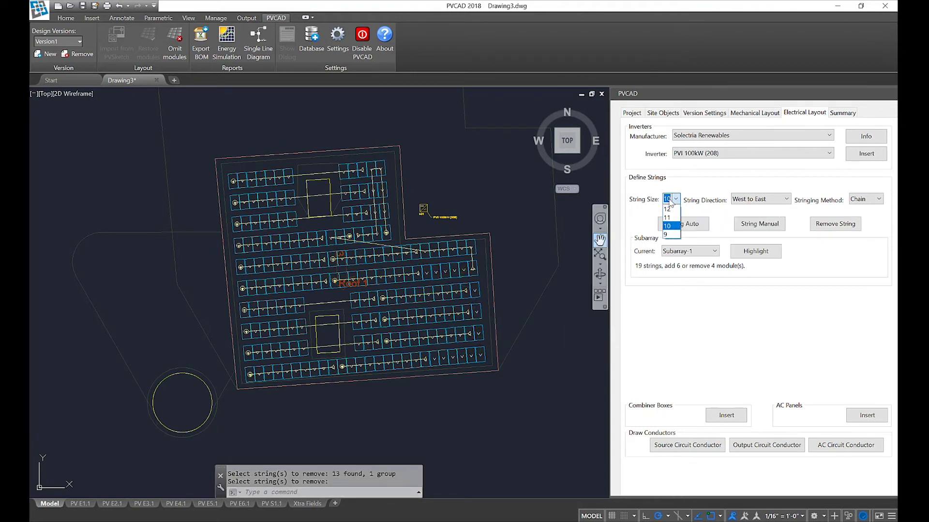
pyautogui.click(667, 226)
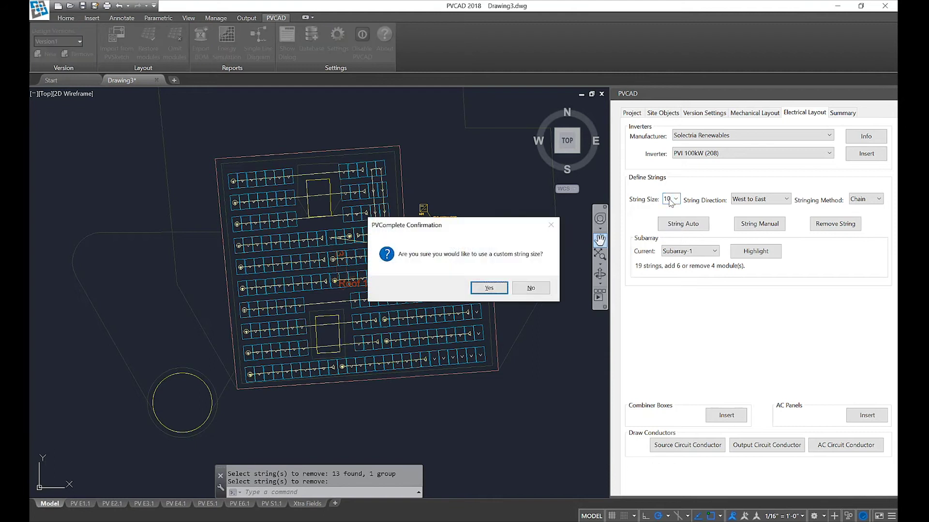
pyautogui.click(498, 288)
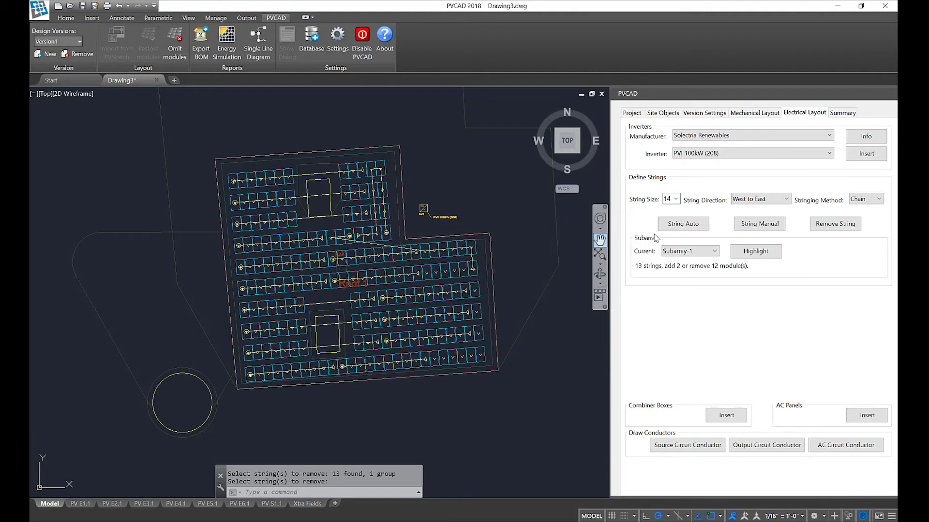
pyautogui.click(753, 225)
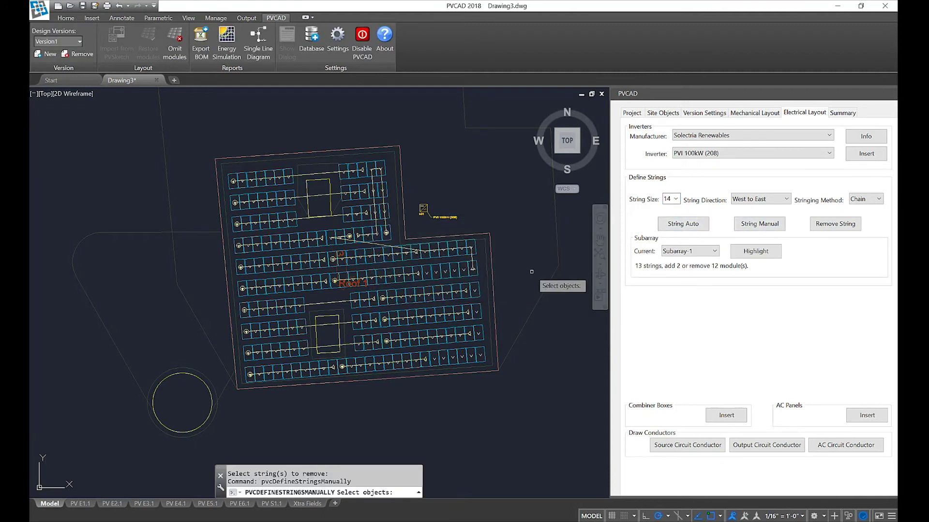
# - Fence the leftover right-edge and bottom-right modules into one 14-module string
pyautogui.write('fence')
pyautogui.press('Return')
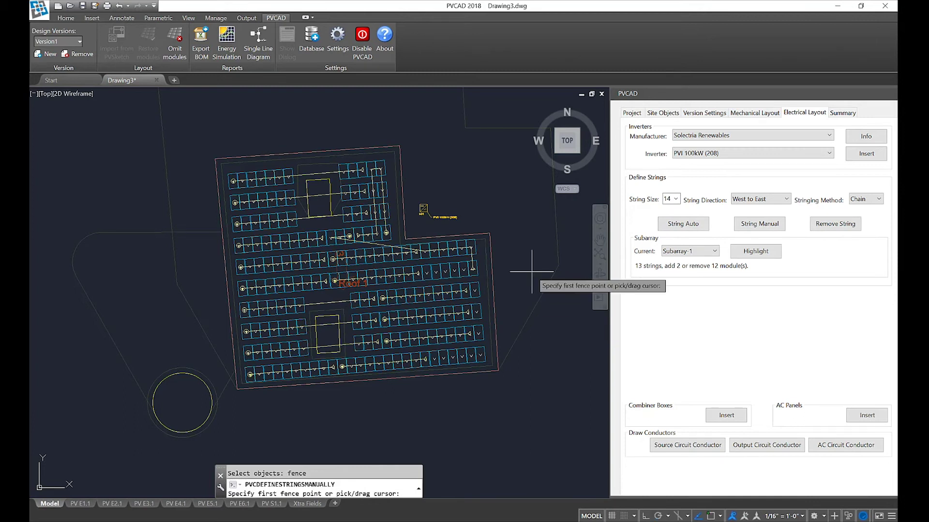
pyautogui.click(426, 274)
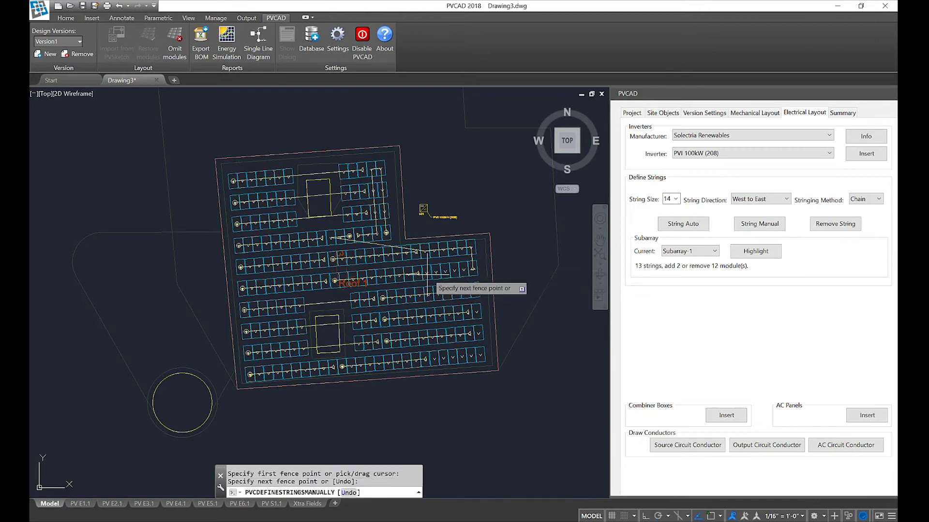
pyautogui.click(468, 276)
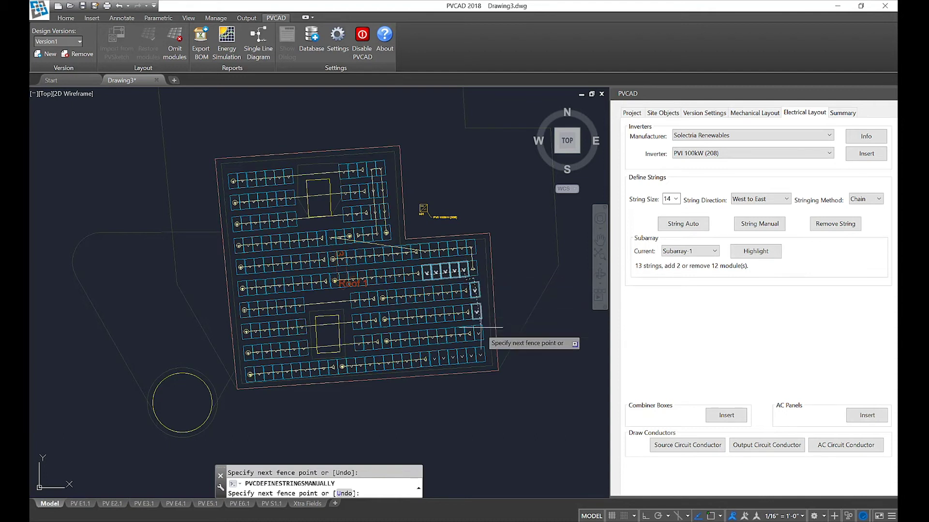
pyautogui.click(480, 360)
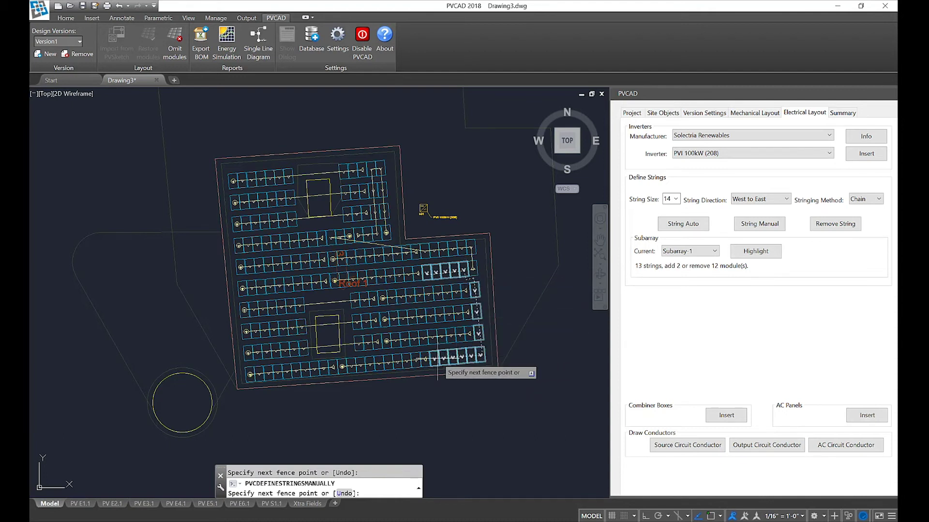
pyautogui.press('Return')
pyautogui.press('Return')
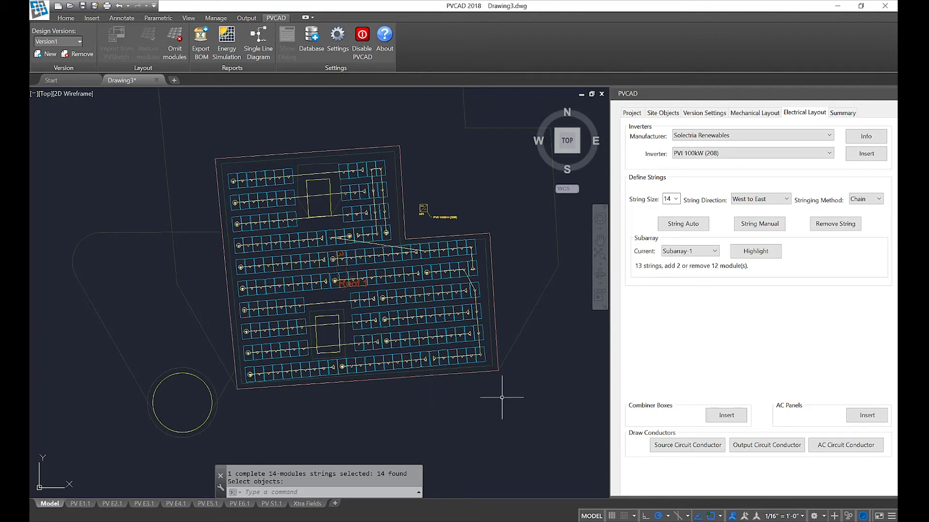
# - Insert an AC panel just right of the inverter, above the roof
pyautogui.click(859, 419)
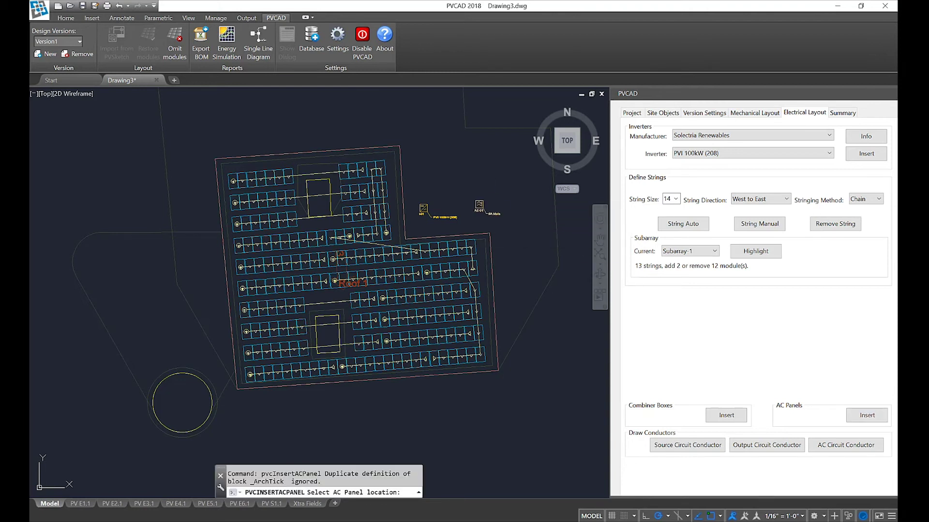
pyautogui.click(479, 204)
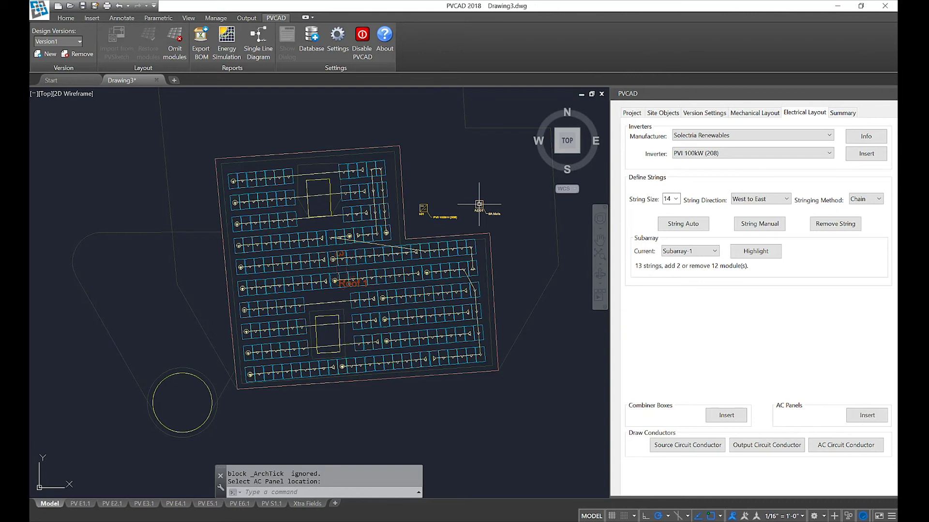
# - Wire the upper string rows to the existing inverter as source circuits W1–W8
pyautogui.click(681, 446)
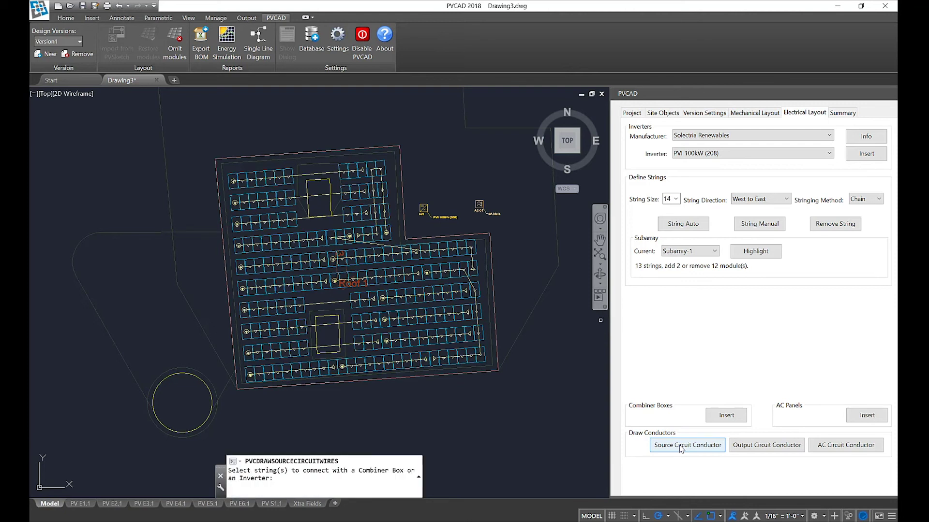
pyautogui.click(271, 200)
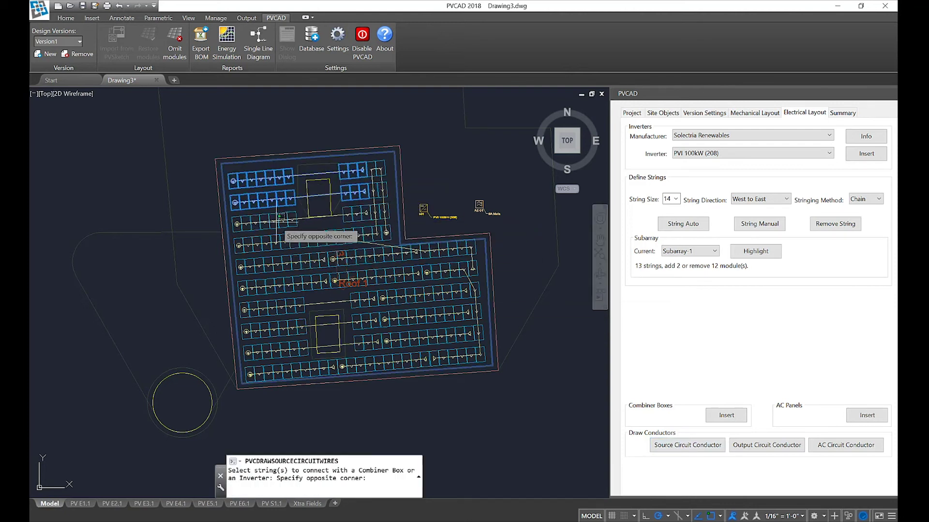
pyautogui.click(275, 223)
pyautogui.click(280, 240)
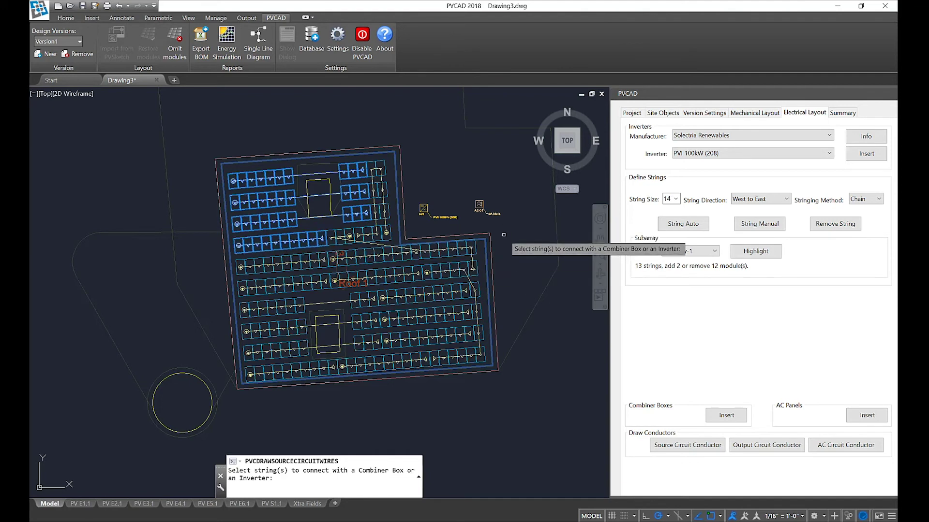
pyautogui.press('Return')
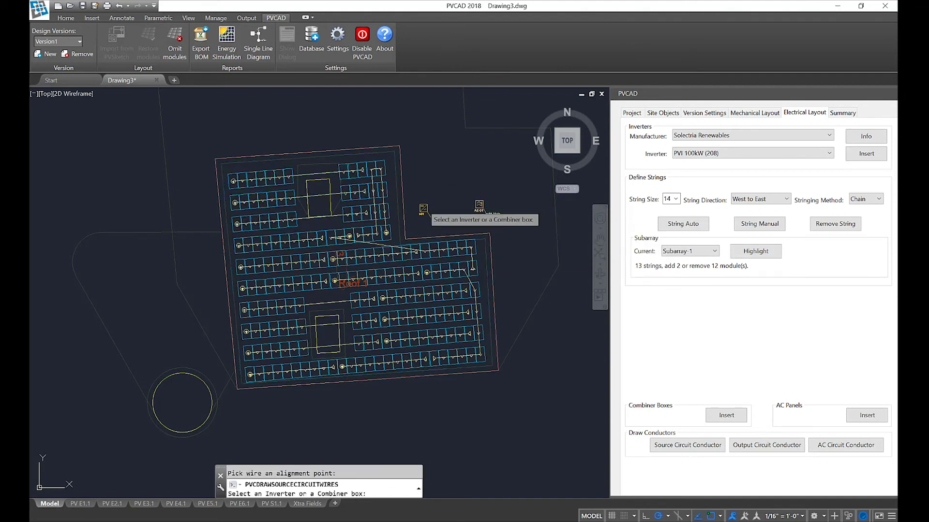
pyautogui.click(423, 209)
pyautogui.scroll(2, 329, 207)
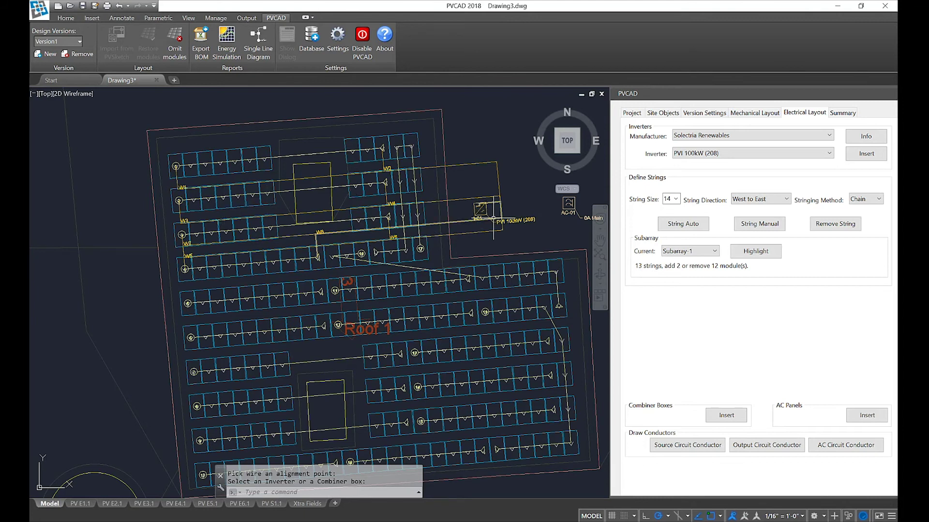
pyautogui.scroll(2, 191, 184)
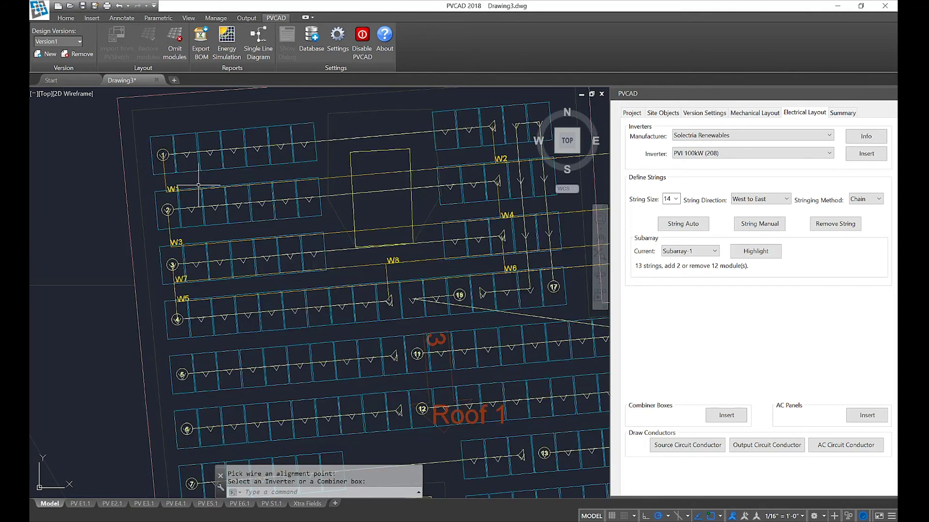
pyautogui.scroll(-4, 191, 184)
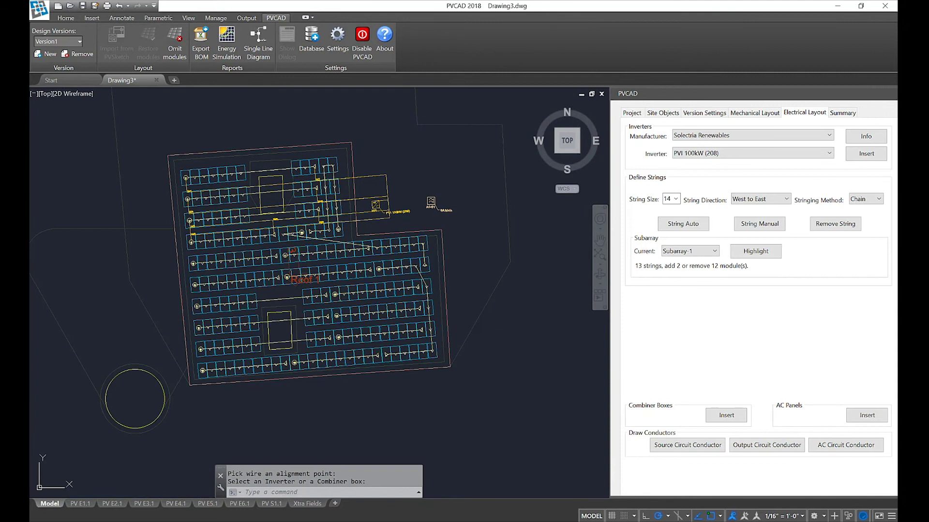
pyautogui.click(870, 161)
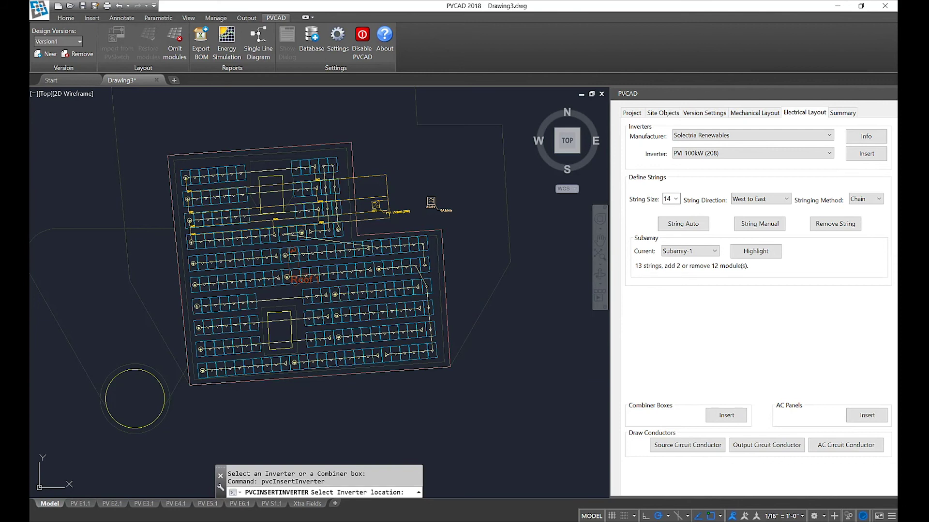
# - Place a second inverter below the roof and wire the lower string rows to it
pyautogui.click(245, 396)
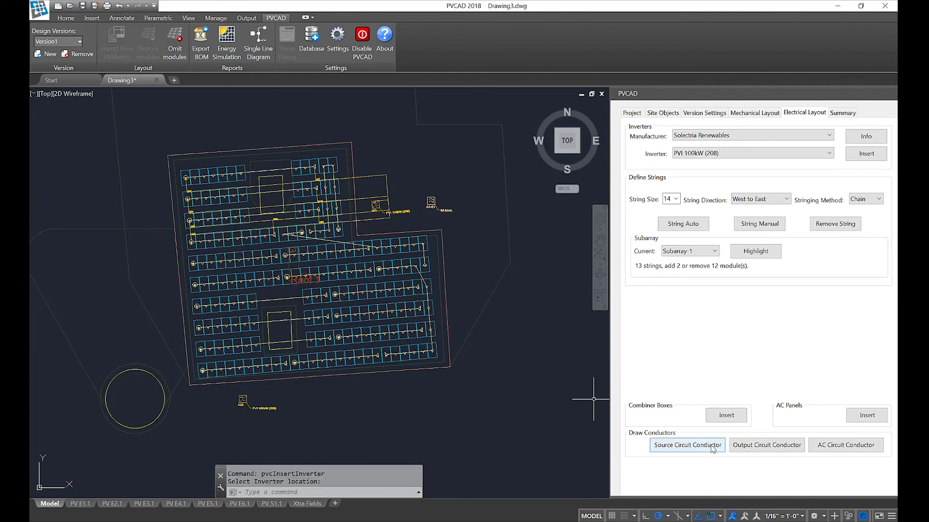
pyautogui.click(684, 446)
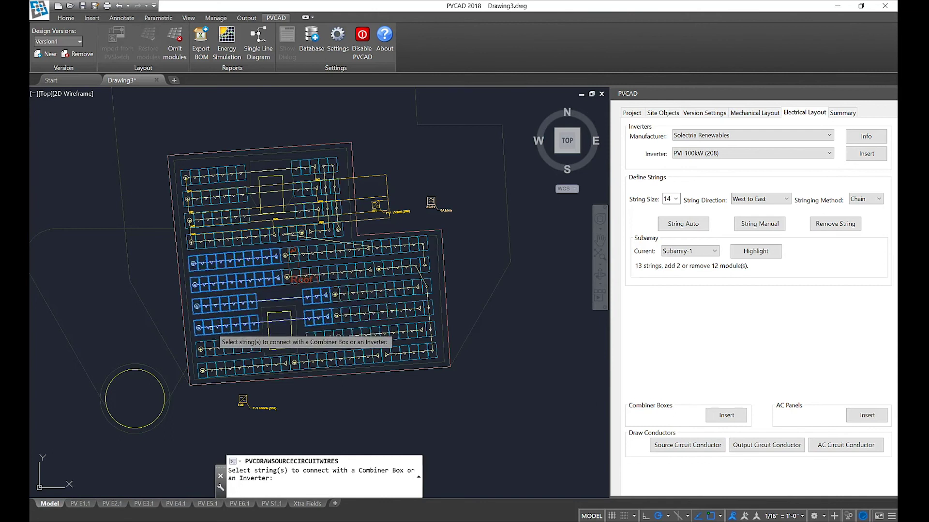
pyautogui.click(217, 371)
pyautogui.click(227, 349)
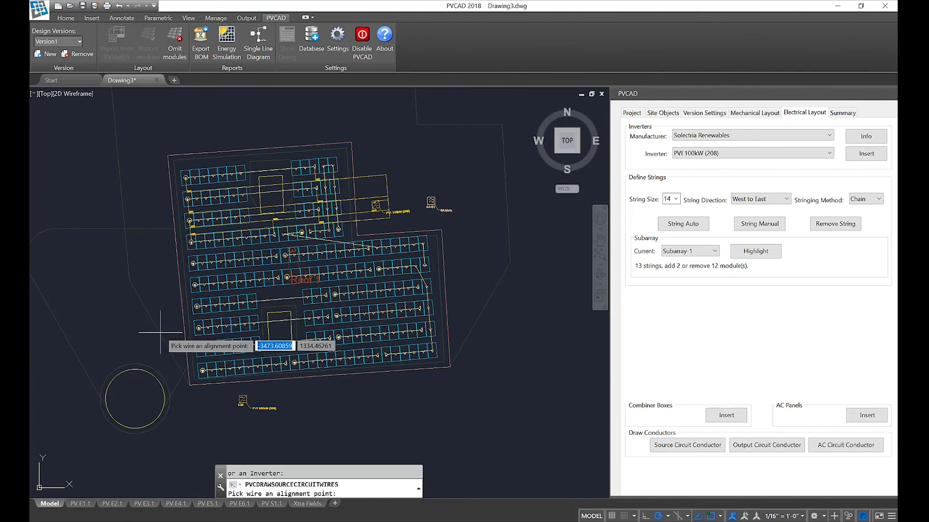
pyautogui.click(254, 404)
pyautogui.click(243, 400)
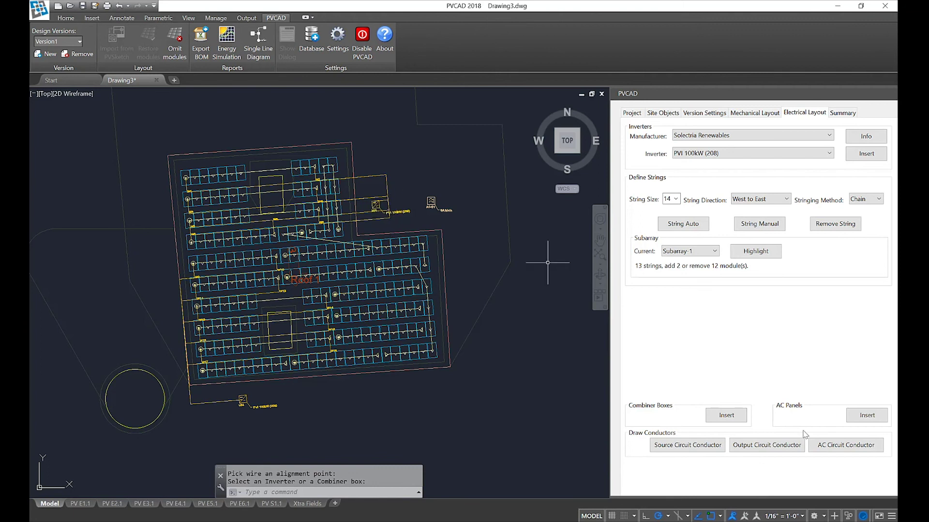
# - Connect inverter I-01 to AC panel AC-01 with AC circuit conductor C2
pyautogui.click(834, 449)
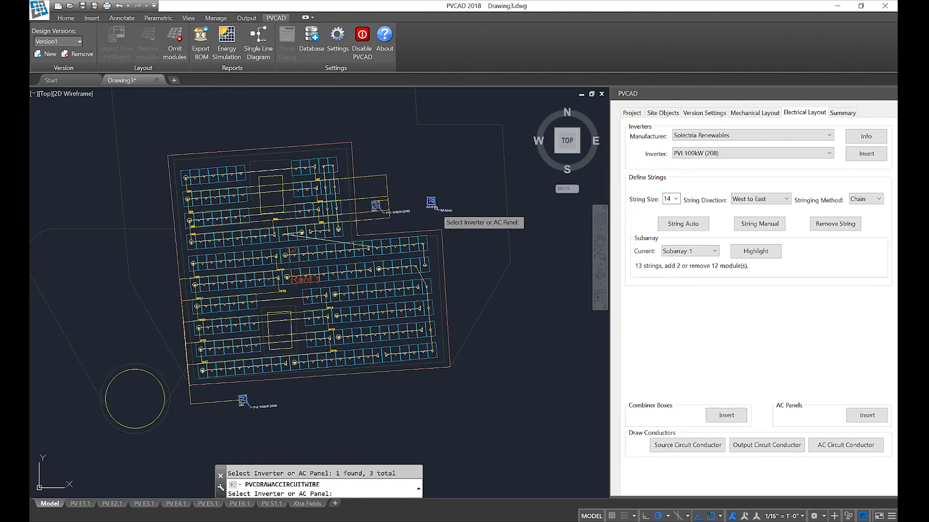
pyautogui.press('Return')
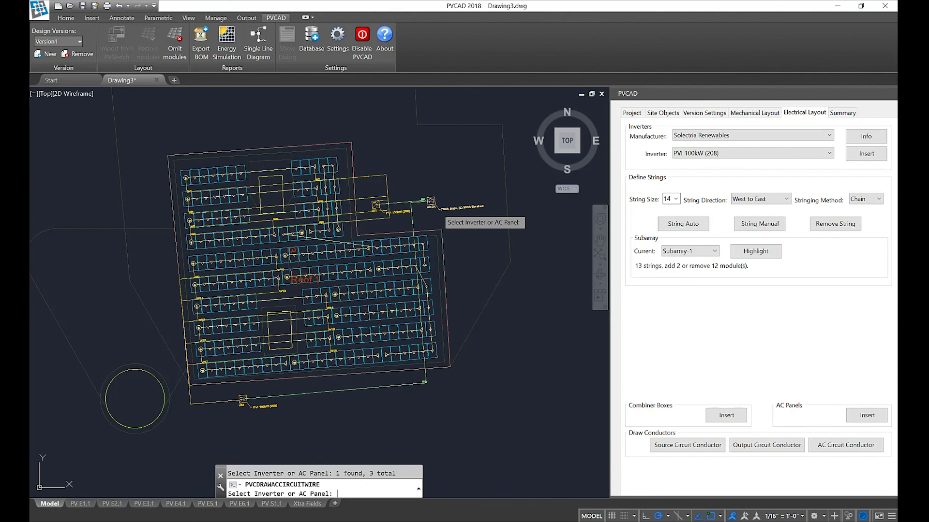
pyautogui.press('Return')
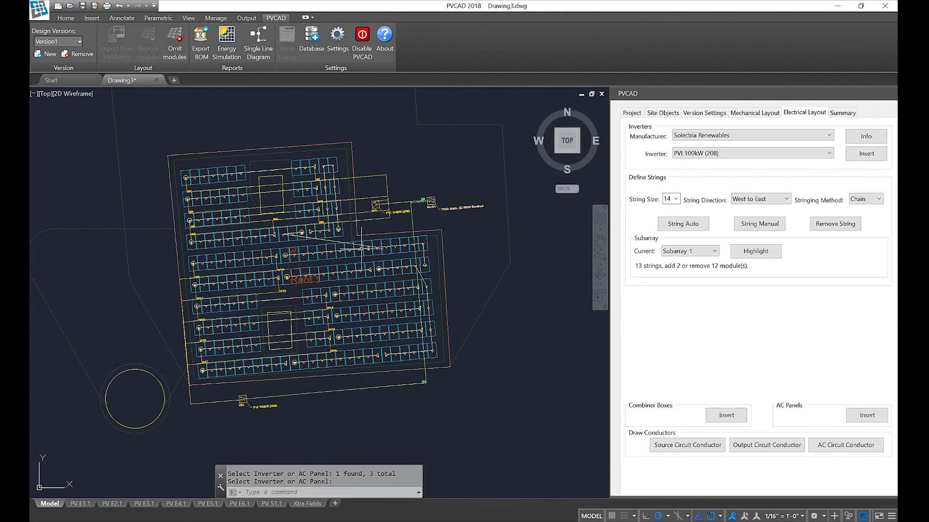
pyautogui.scroll(4, 419, 216)
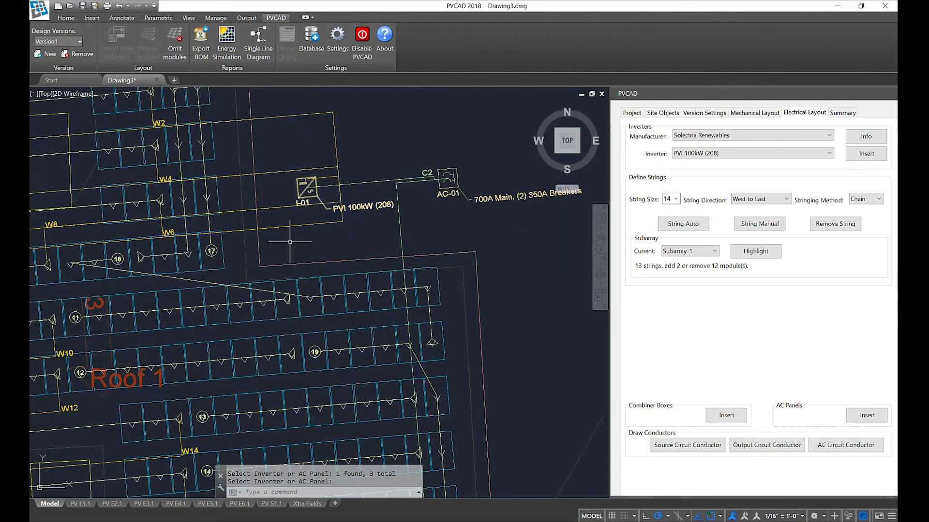
pyautogui.scroll(-5, 291, 192)
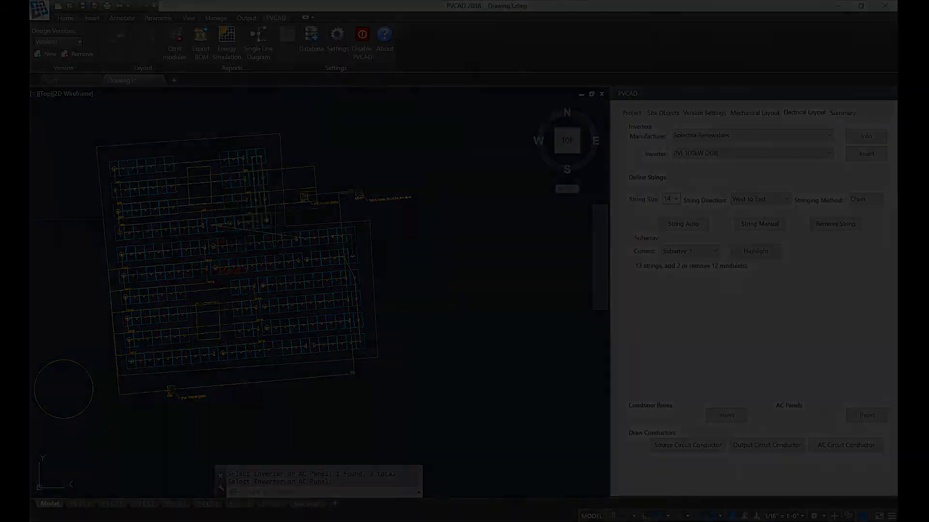